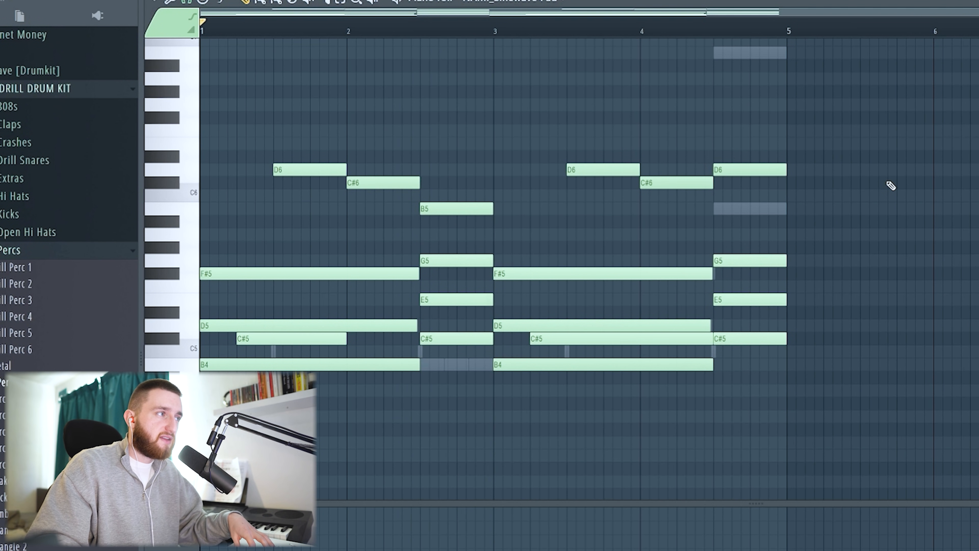
Play the melody notes and examine the acoustic guitar's ValhallaVintageVerb mix and decay settings
{"action": "key", "text": "space"}
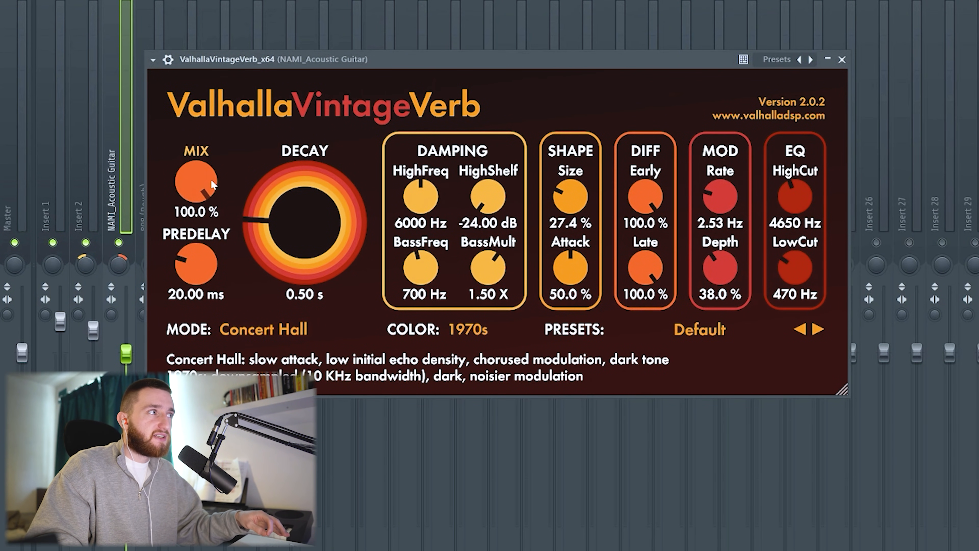
{"action": "mouse_move", "coordinate": [192, 170]}
{"action": "mouse_move", "coordinate": [308, 226]}
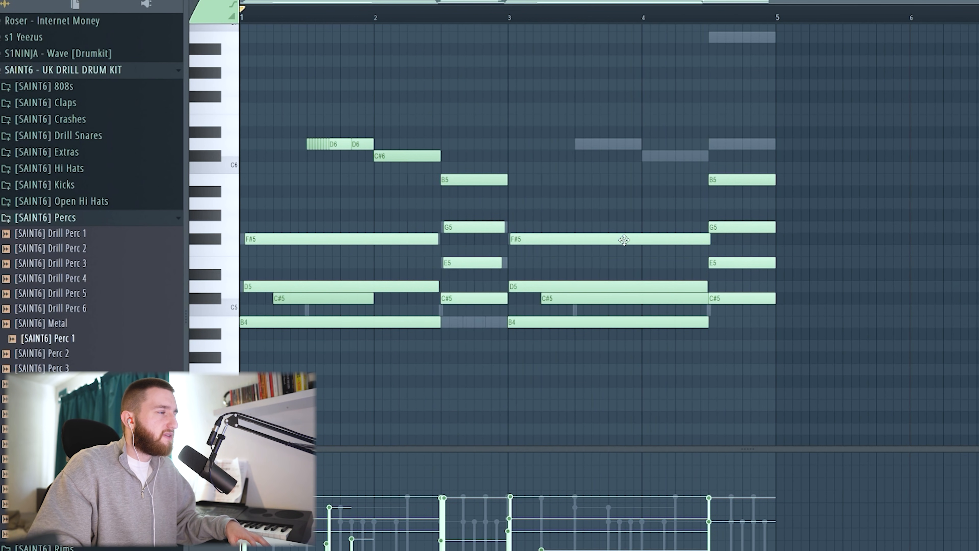
Examine the melody's layered notes and the upright piano's ValhallaVintageVerb and FabFilter Pro-Q 3 low-cut settings
{"action": "left_click_drag", "start_coordinate": [272, 217], "coordinate": [254, 285]}
{"action": "left_click", "coordinate": [362, 181]}
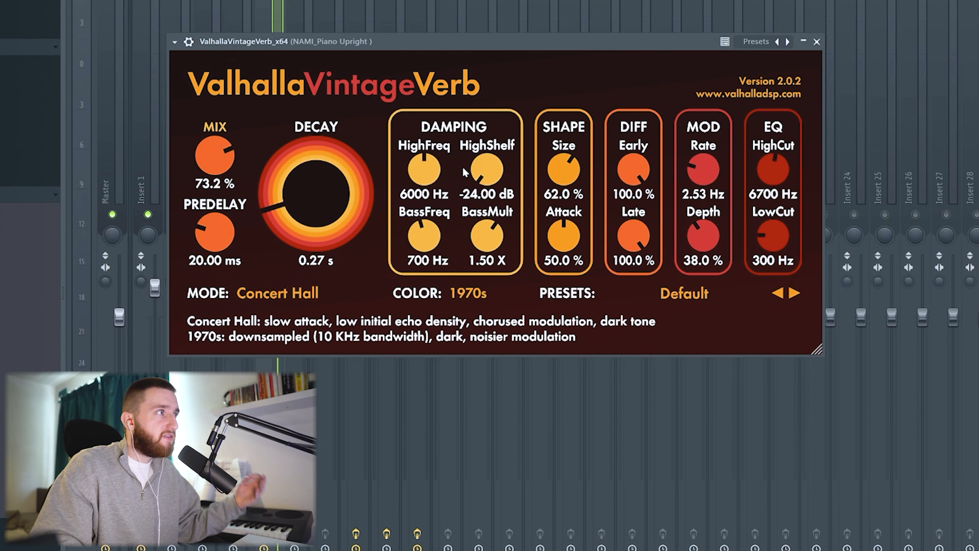
{"action": "mouse_move", "coordinate": [289, 170]}
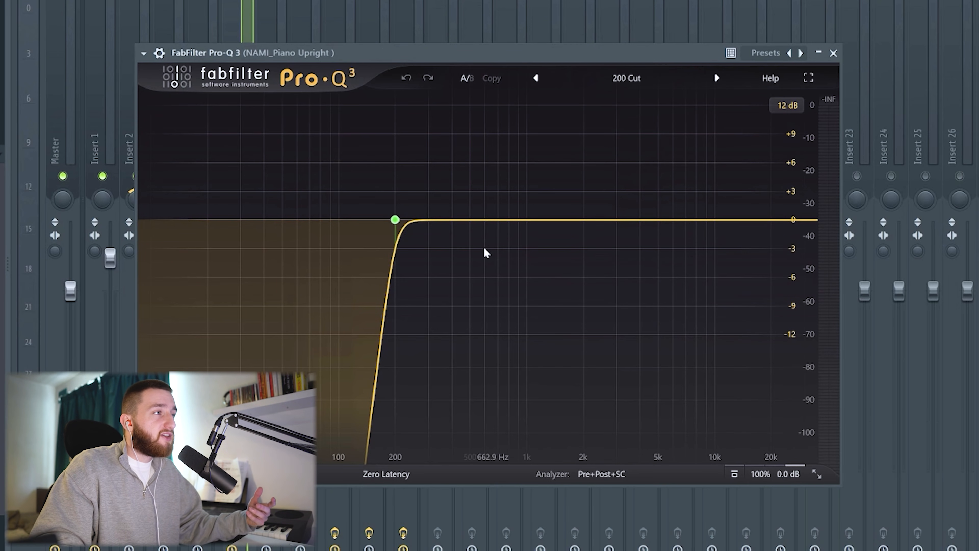
{"action": "mouse_move", "coordinate": [394, 210]}
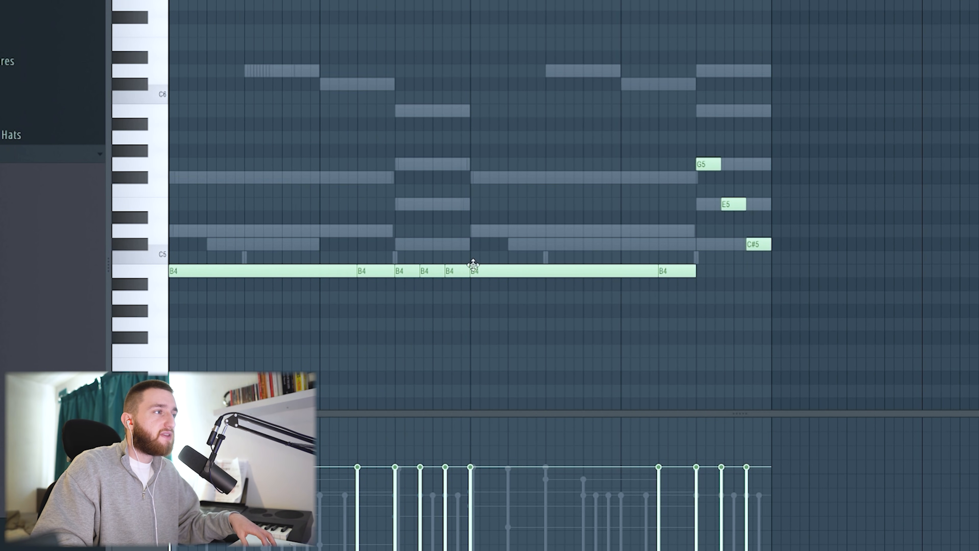
Examine the repeated B4 notes and the closing G5, E5 and C#5 notes against the ghost notes
{"action": "left_click_drag", "start_coordinate": [462, 287], "coordinate": [415, 267]}
{"action": "left_click_drag", "start_coordinate": [769, 266], "coordinate": [696, 144]}
{"action": "left_click", "coordinate": [711, 109]}
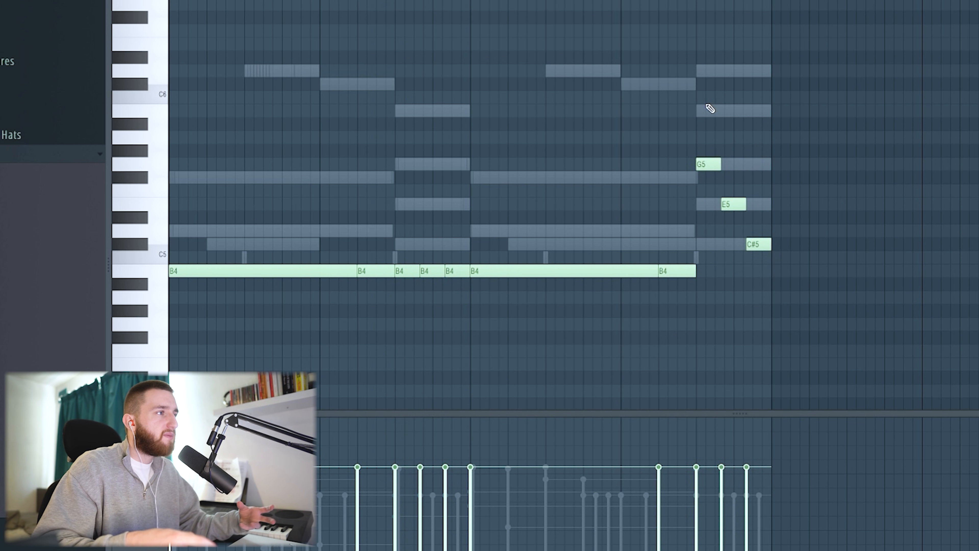
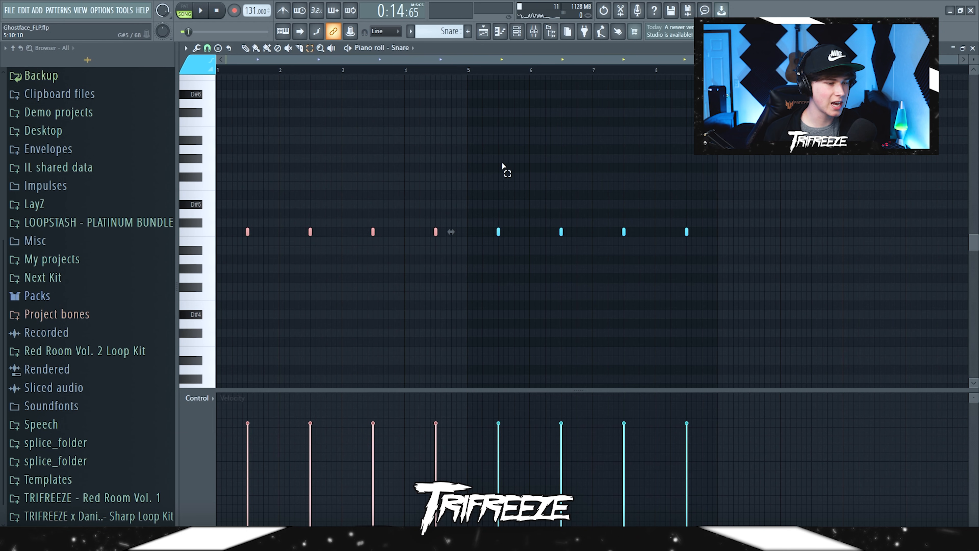
Select notes in the Snare, Perc 1 and Hi Hat patterns to examine their placement
{"action": "left_click_drag", "start_coordinate": [497, 162], "coordinate": [244, 320]}
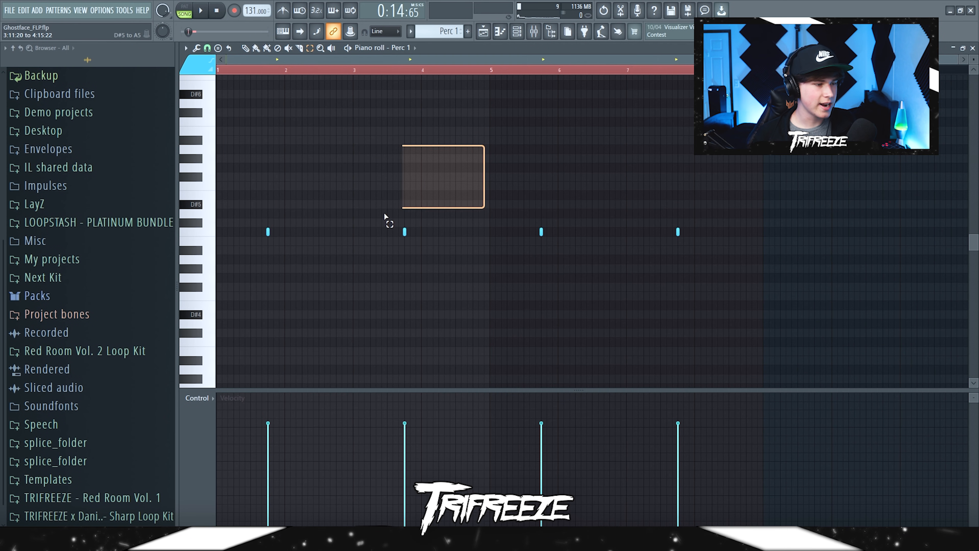
{"action": "left_click_drag", "start_coordinate": [384, 216], "coordinate": [277, 273]}
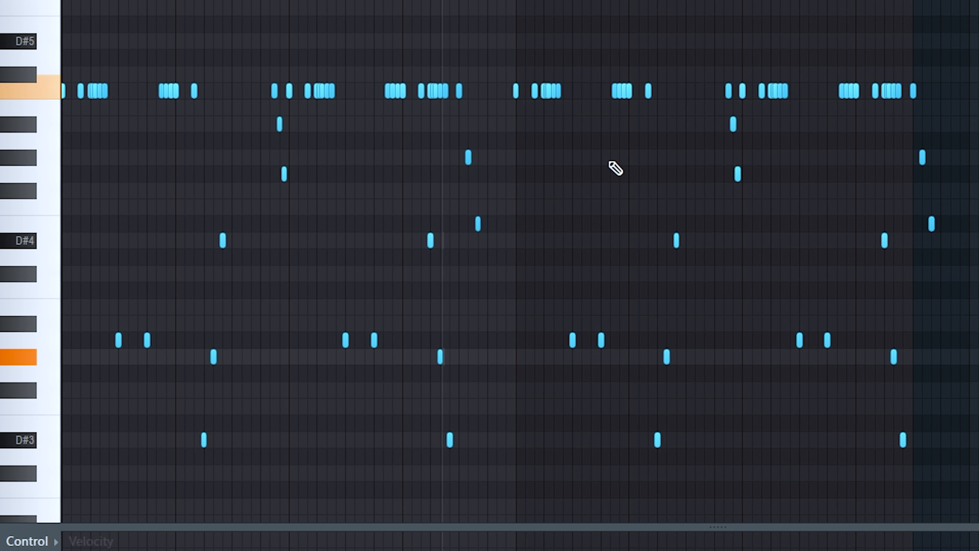
{"action": "left_click_drag", "start_coordinate": [68, 460], "coordinate": [507, 85]}
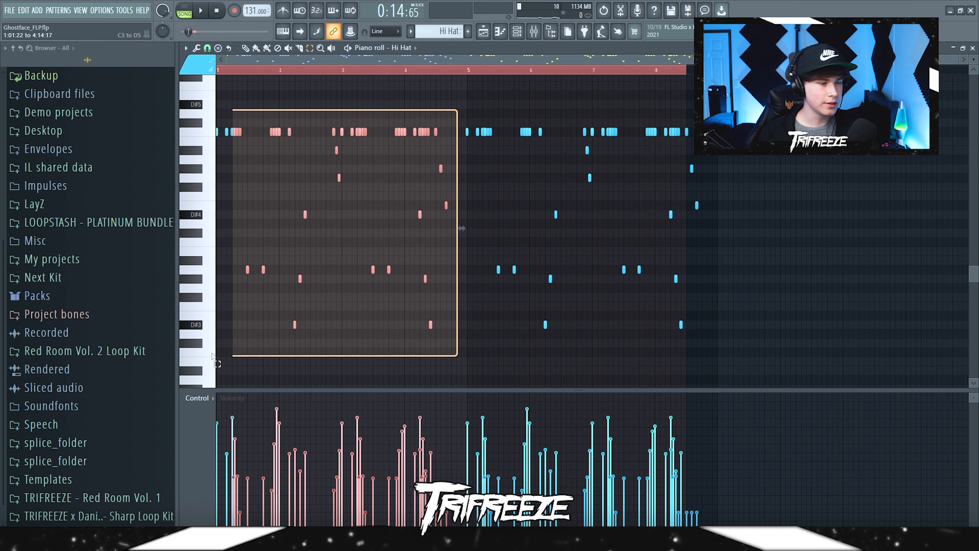
Inspect the Hi Hat mixer track's HalfTime settings during playback and its Fruity Reeverb 2, closing the reverb
{"action": "key", "text": "F7"}
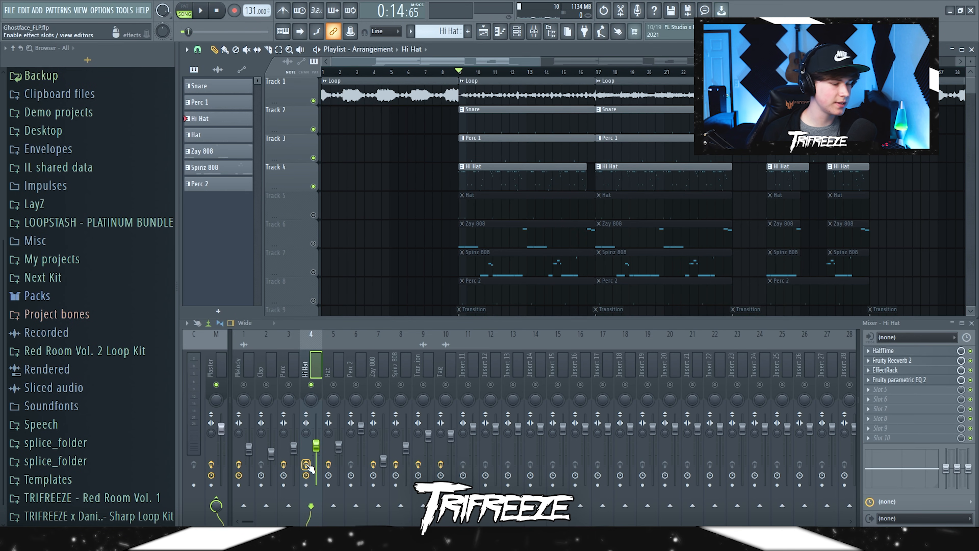
{"action": "double_click", "coordinate": [498, 184]}
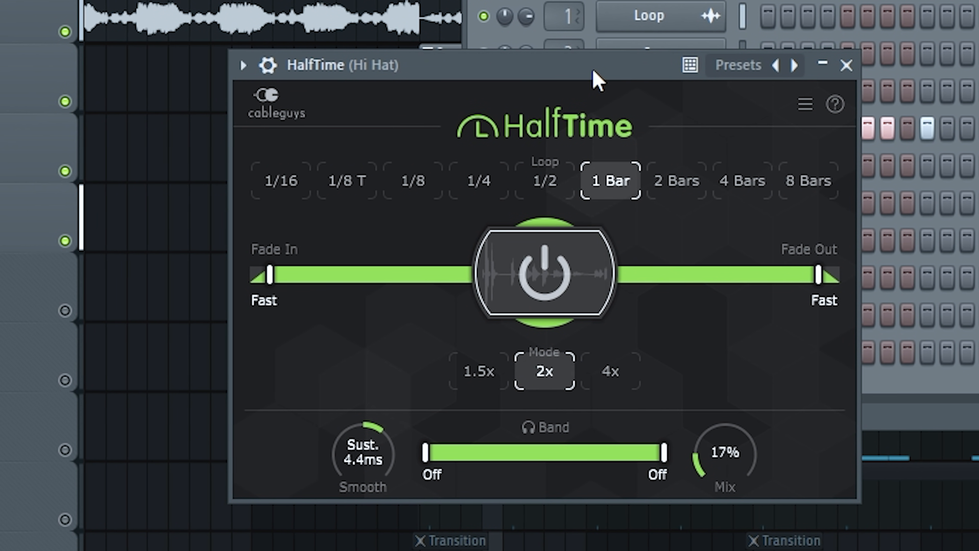
{"action": "left_click_drag", "start_coordinate": [594, 68], "coordinate": [575, 68]}
{"action": "key", "text": "F6"}
{"action": "key", "text": "F6"}
{"action": "key", "text": "space"}
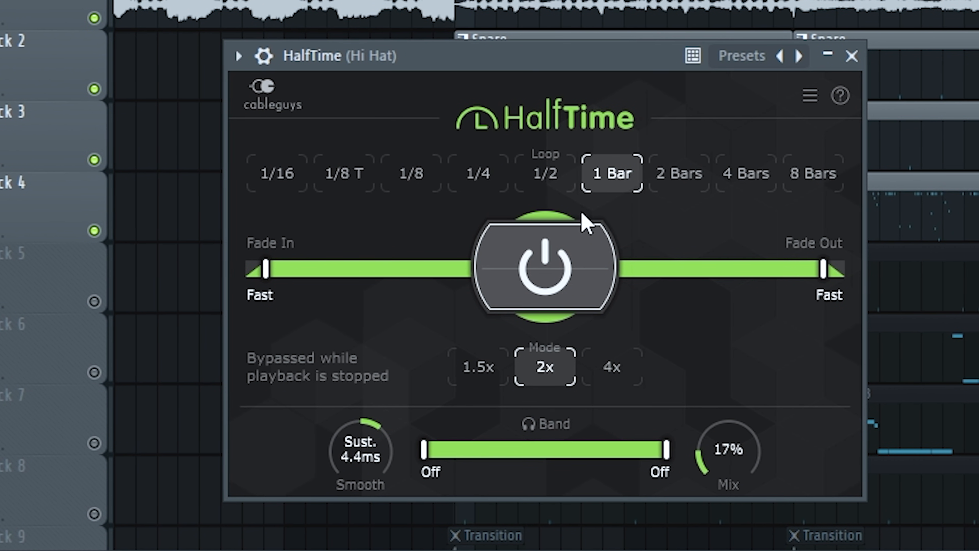
{"action": "left_click_drag", "start_coordinate": [448, 65], "coordinate": [431, 72]}
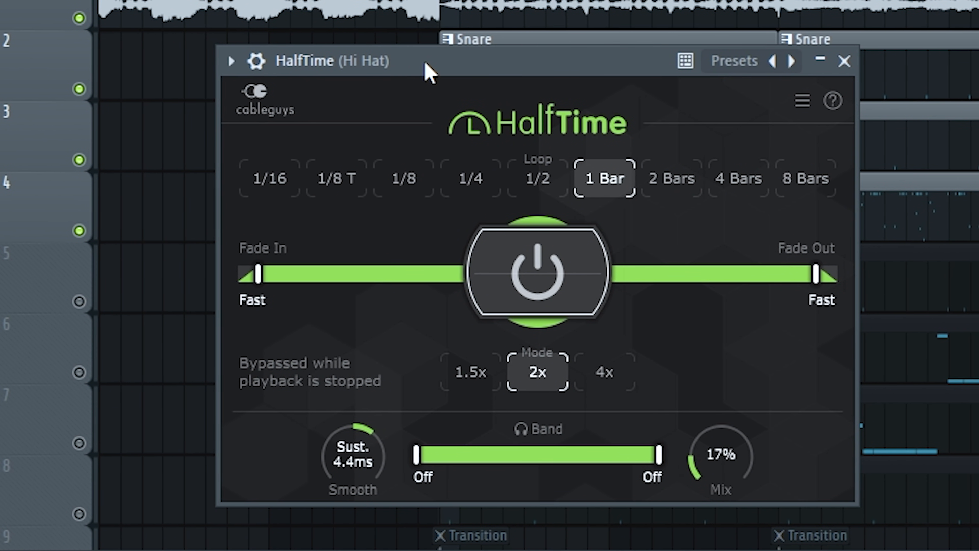
{"action": "left_click_drag", "start_coordinate": [721, 455], "coordinate": [711, 459]}
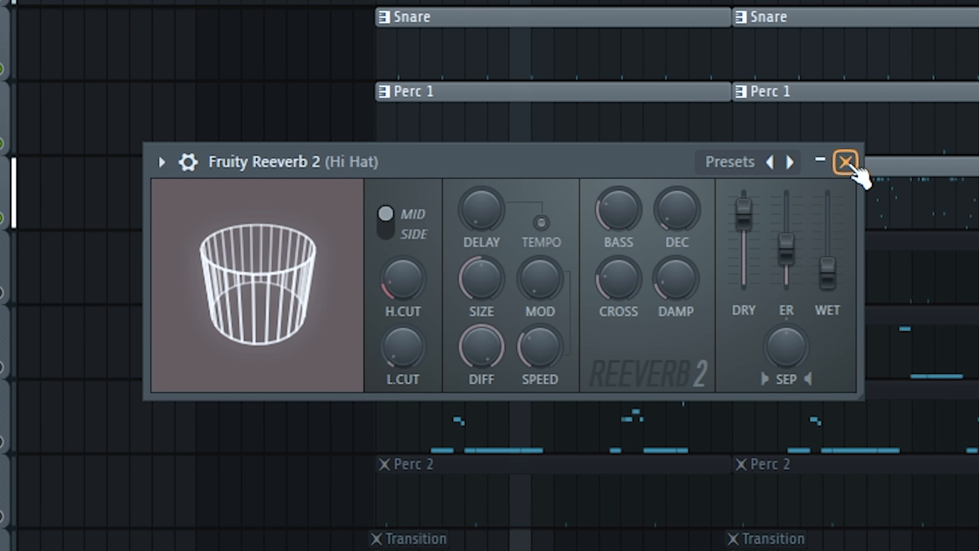
{"action": "left_click", "coordinate": [845, 164]}
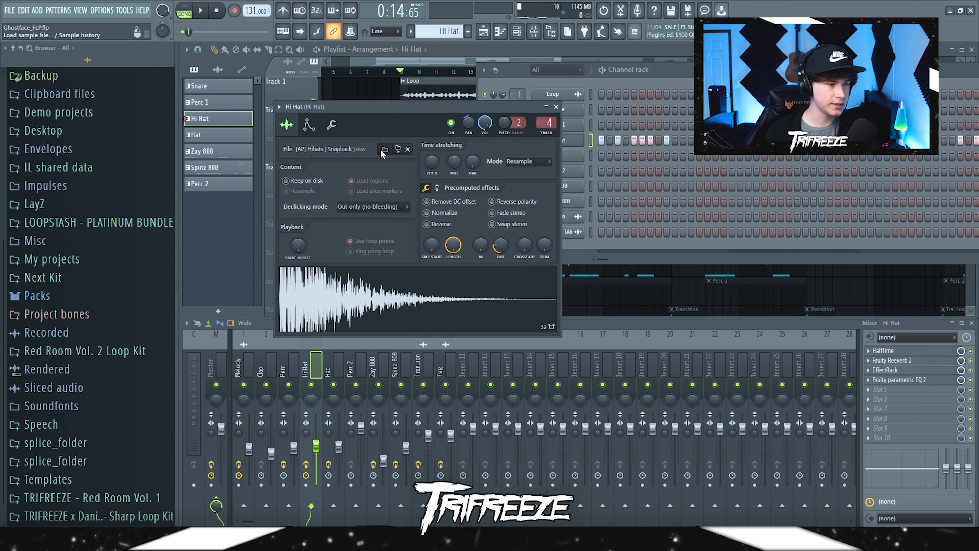
Check the Hi Hat channel's sample file and the Hat track's Fruity Reeverb 2, closing the reverb
{"action": "left_click", "coordinate": [384, 149]}
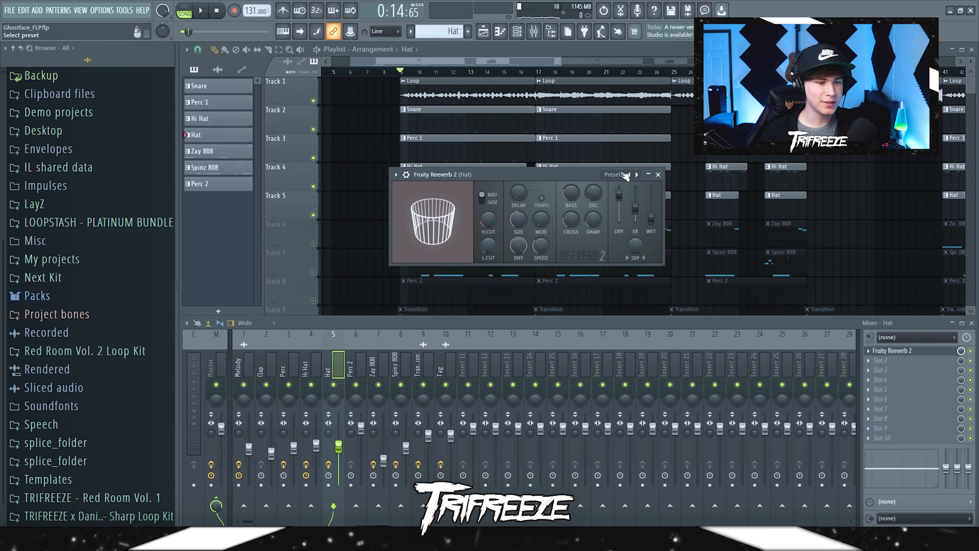
{"action": "left_click", "coordinate": [658, 175]}
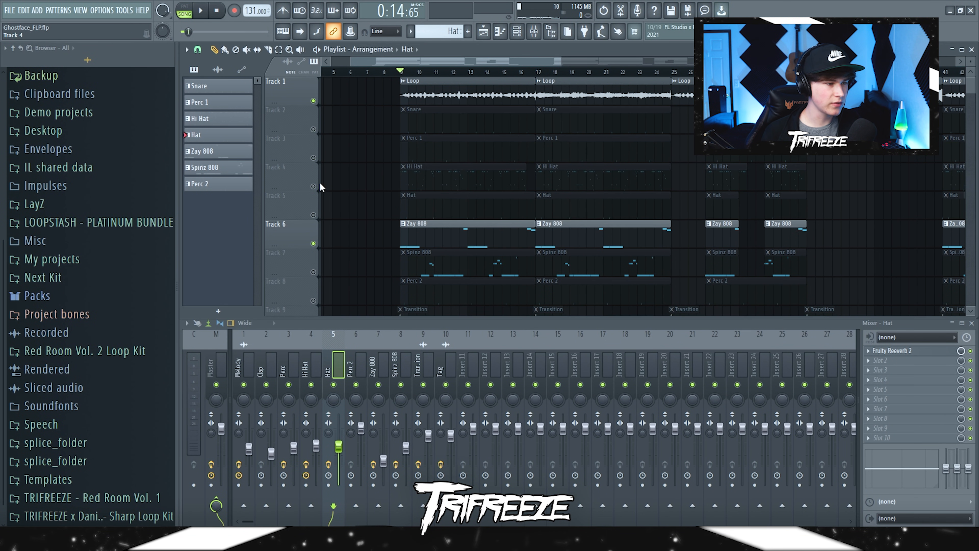
Open the Zay 808 pattern's notes, examine the A4 and higher C6 and B5 notes, and check its sample file
{"action": "double_click", "coordinate": [453, 237]}
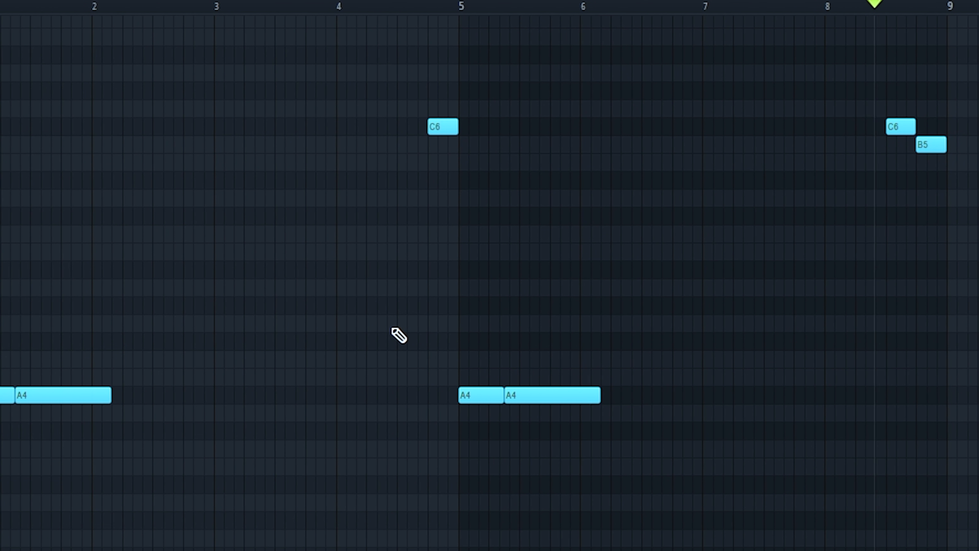
{"action": "left_click_drag", "start_coordinate": [177, 298], "coordinate": [8, 419]}
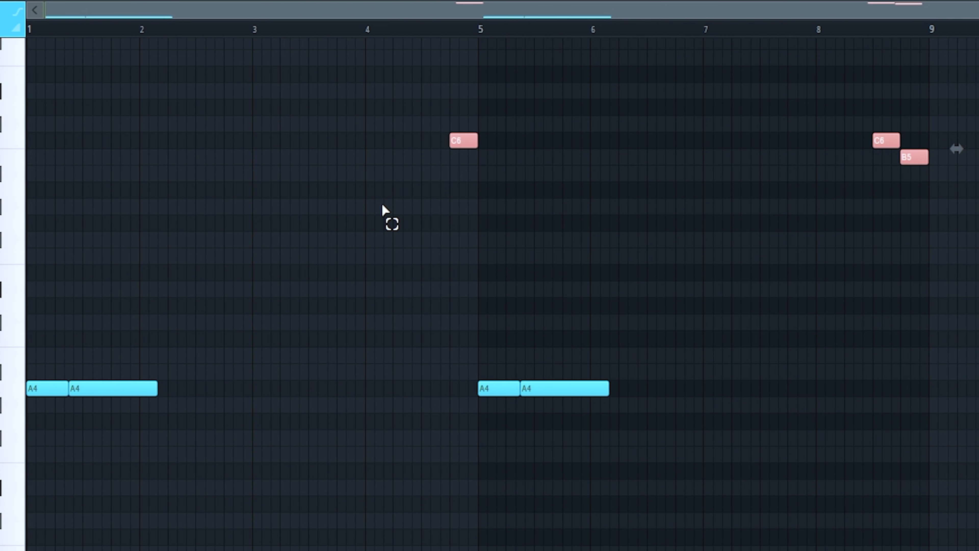
{"action": "left_click_drag", "start_coordinate": [499, 333], "coordinate": [623, 415]}
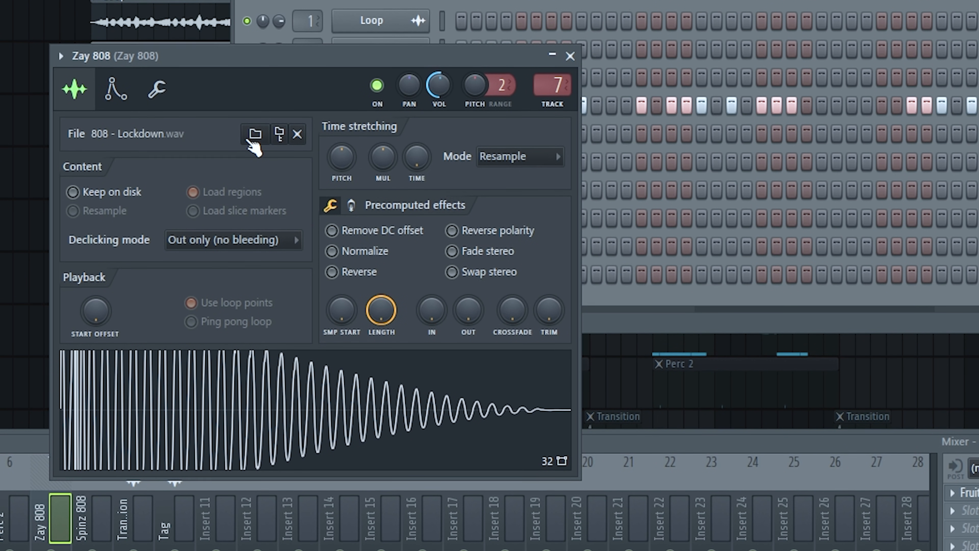
{"action": "left_click", "coordinate": [251, 132]}
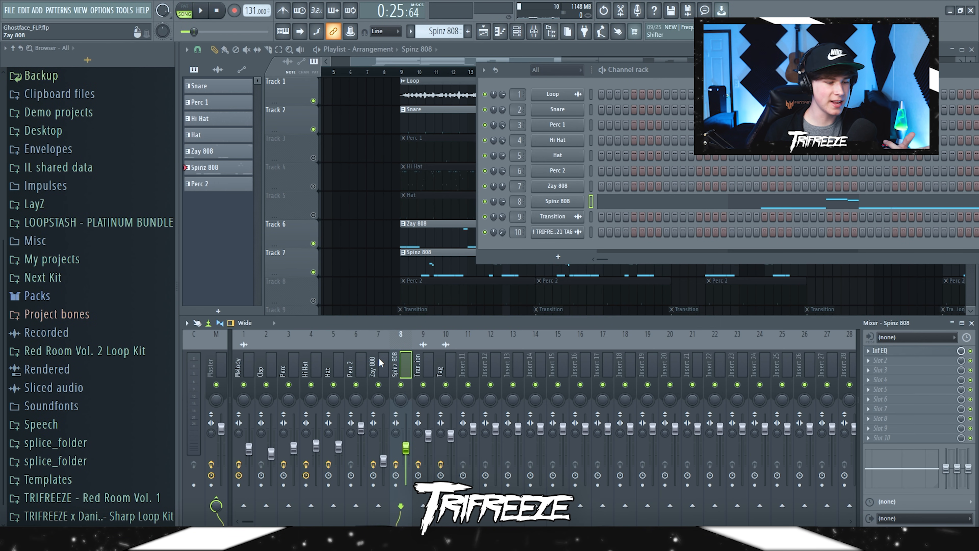
Inspect the Spinz 808 track's Inf EQ and the Zay 808 track's Fruity Fast Dist presets, closing the distortion
{"action": "left_click", "coordinate": [891, 350]}
{"action": "left_click_drag", "start_coordinate": [287, 99], "coordinate": [380, 120]}
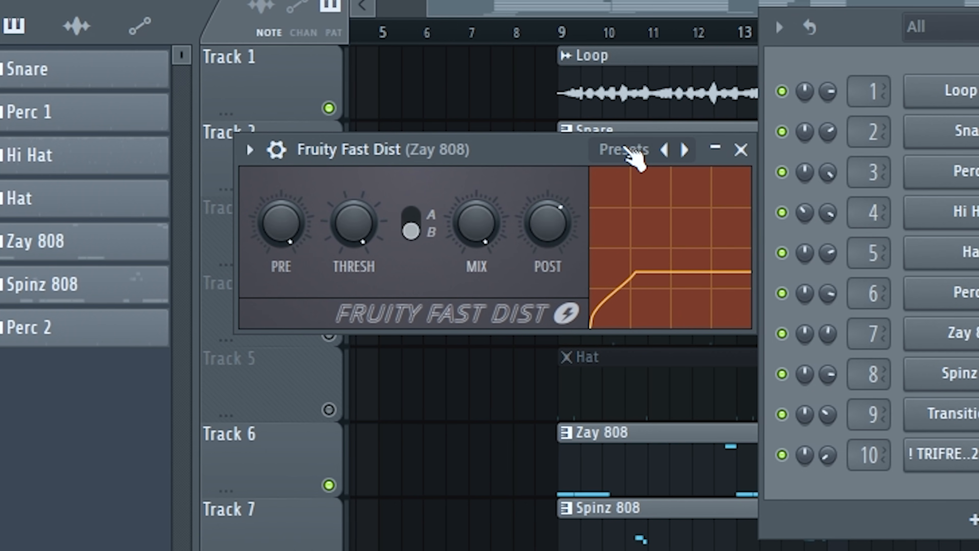
{"action": "left_click", "coordinate": [424, 117]}
{"action": "left_click", "coordinate": [439, 140]}
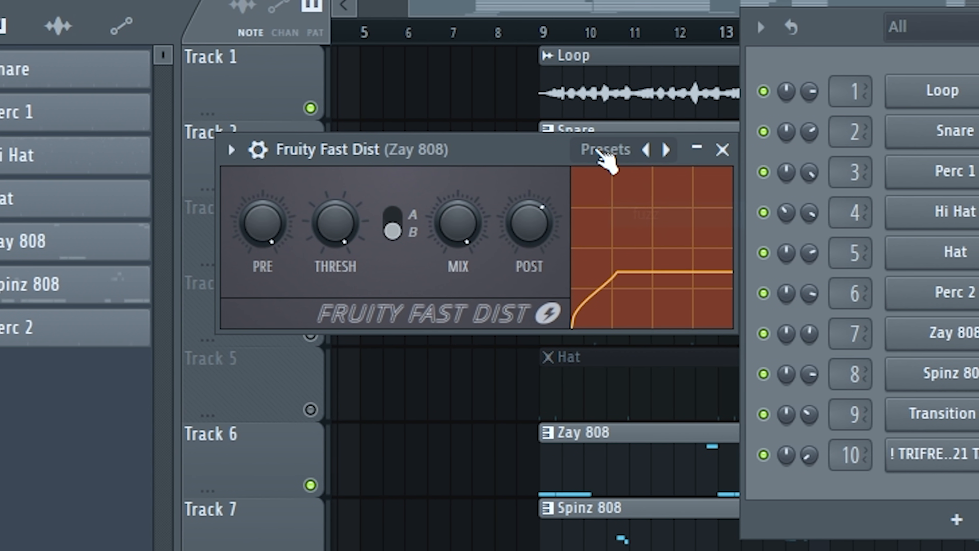
{"action": "left_click", "coordinate": [606, 151]}
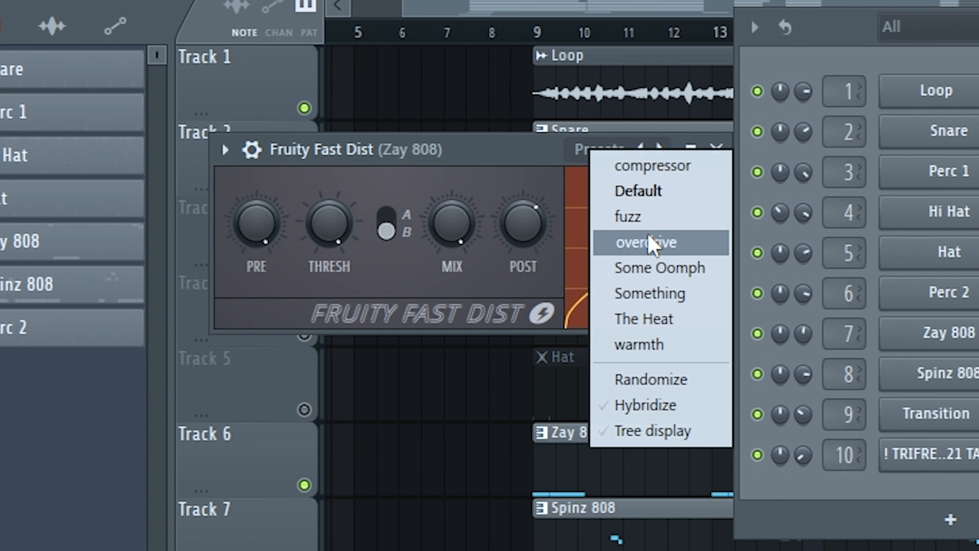
{"action": "left_click", "coordinate": [658, 248]}
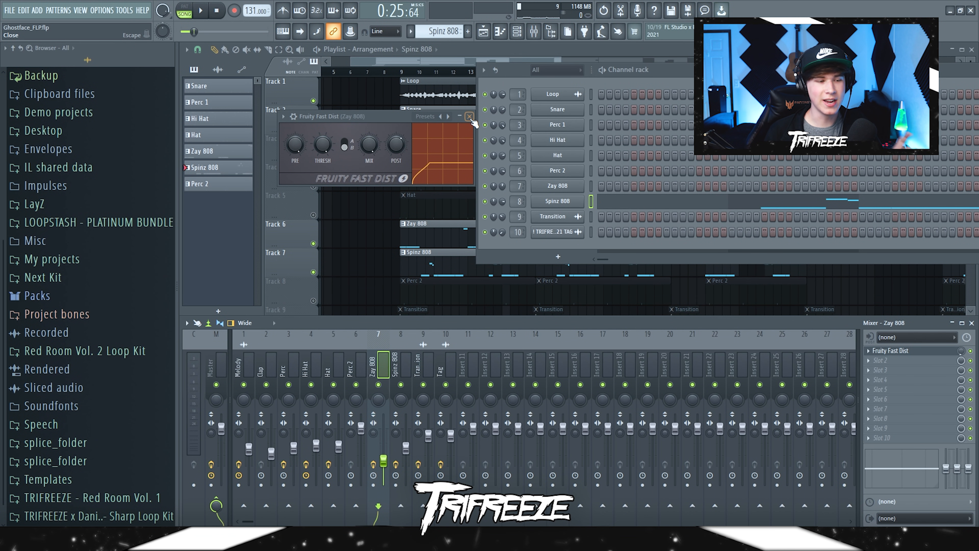
{"action": "left_click", "coordinate": [470, 117]}
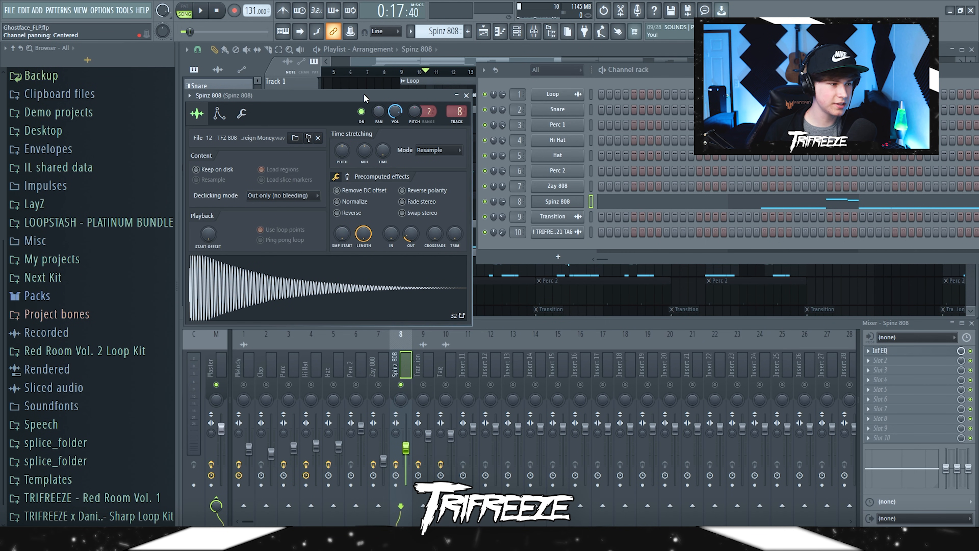
Inspect the Spinz 808 sampler settings and the Transition clip on Track 9 with its channel
{"action": "left_click_drag", "start_coordinate": [364, 97], "coordinate": [508, 127]}
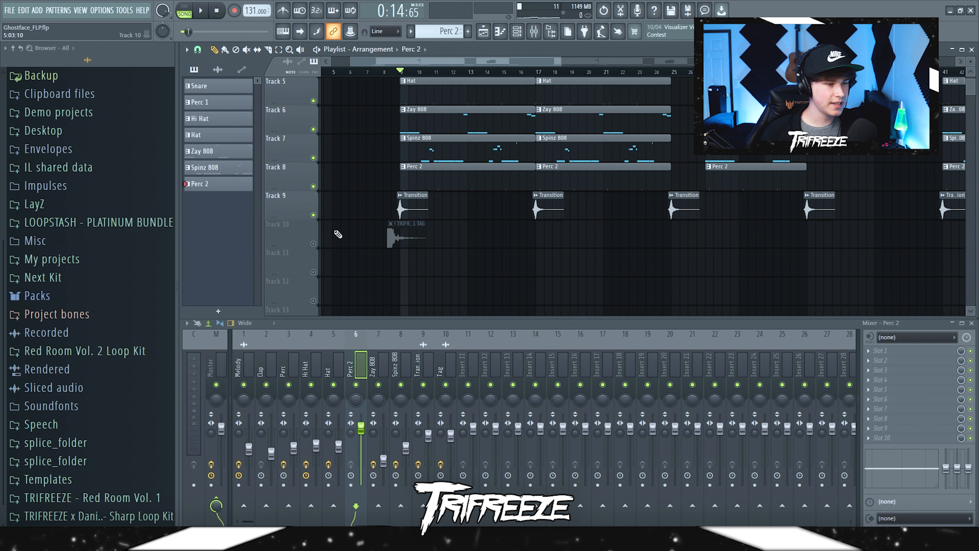
{"action": "mouse_move", "coordinate": [404, 207]}
{"action": "left_mouse_down"}
{"action": "mouse_move", "coordinate": [503, 201]}
{"action": "mouse_move", "coordinate": [393, 207]}
{"action": "left_mouse_up"}
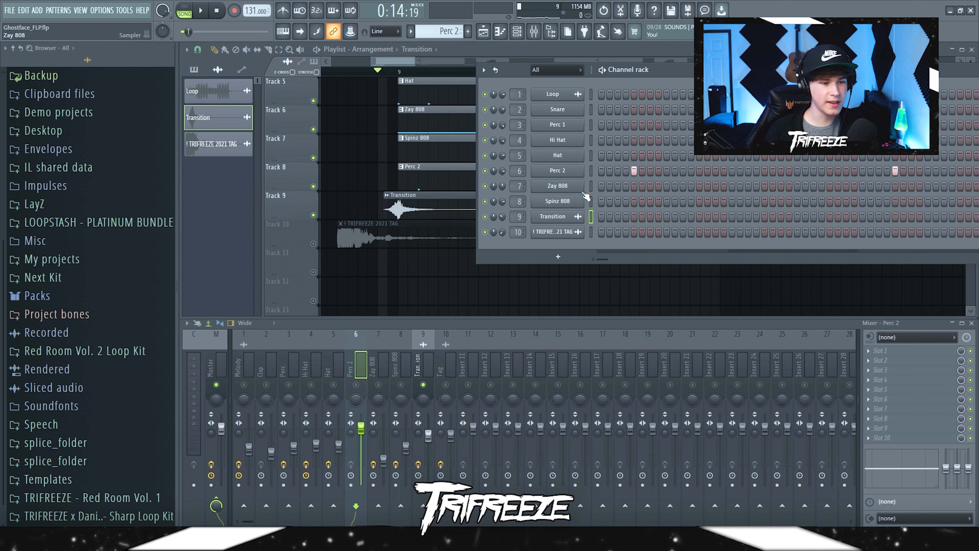
{"action": "left_click", "coordinate": [555, 214]}
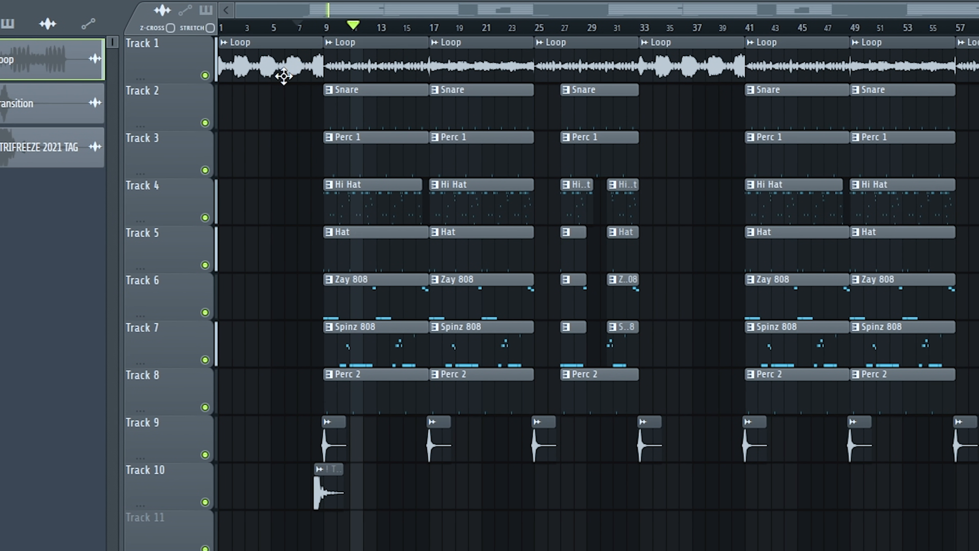
Examine the beat's full arrangement across all playlist tracks
{"action": "scroll", "coordinate": [153, 125], "scroll_direction": "up", "scroll_amount": 3}
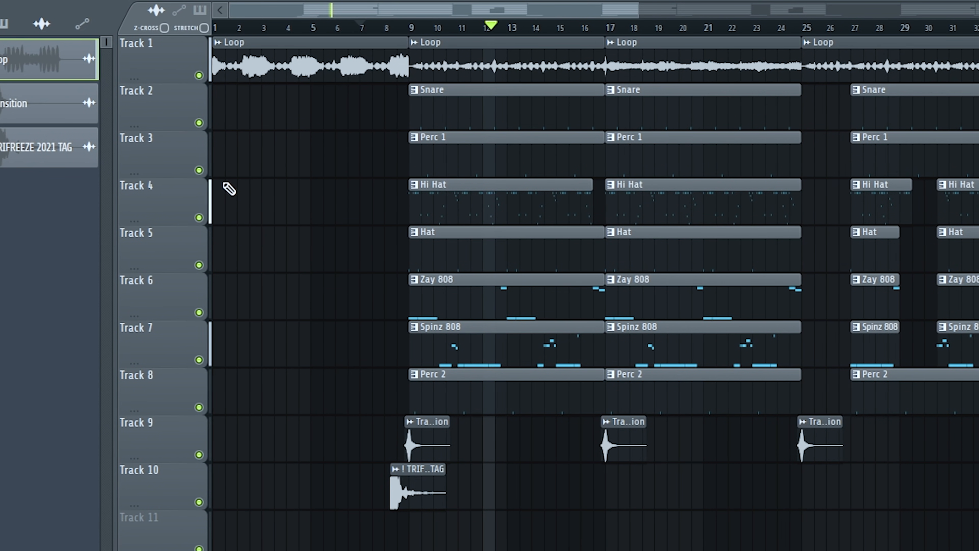
{"action": "scroll", "coordinate": [227, 192], "scroll_direction": "down", "scroll_amount": 5}
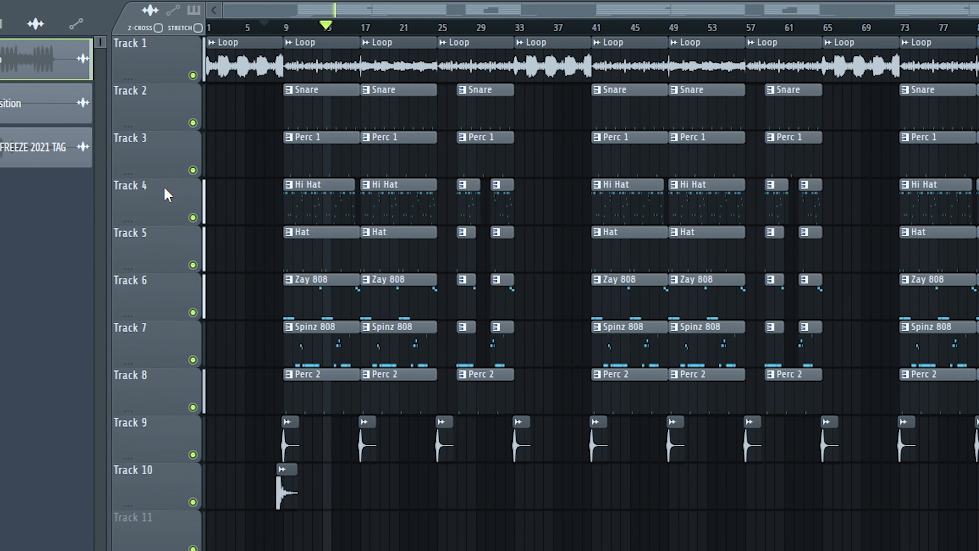